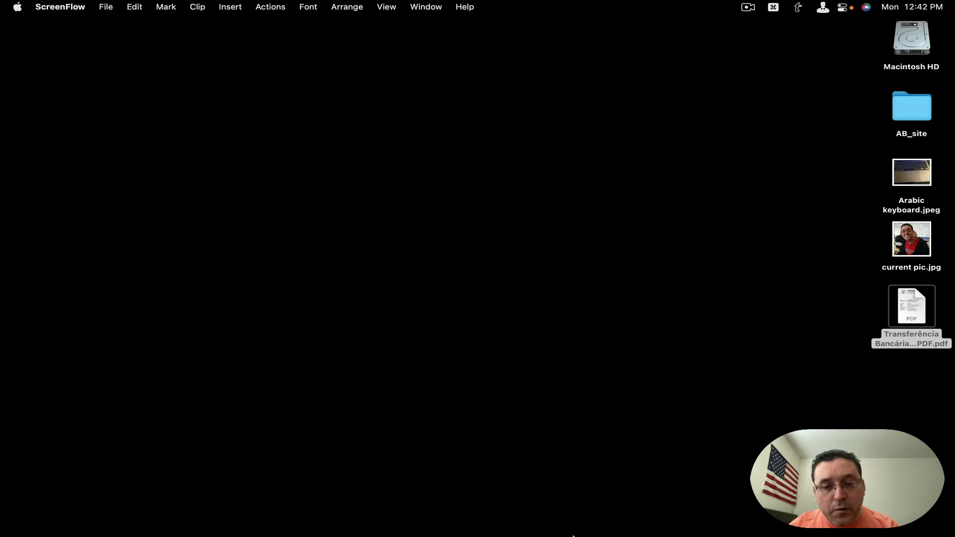
# Restore the minimized Mail window showing the Smart Mailbox from the Dock
pyautogui.moveTo(524, 529)
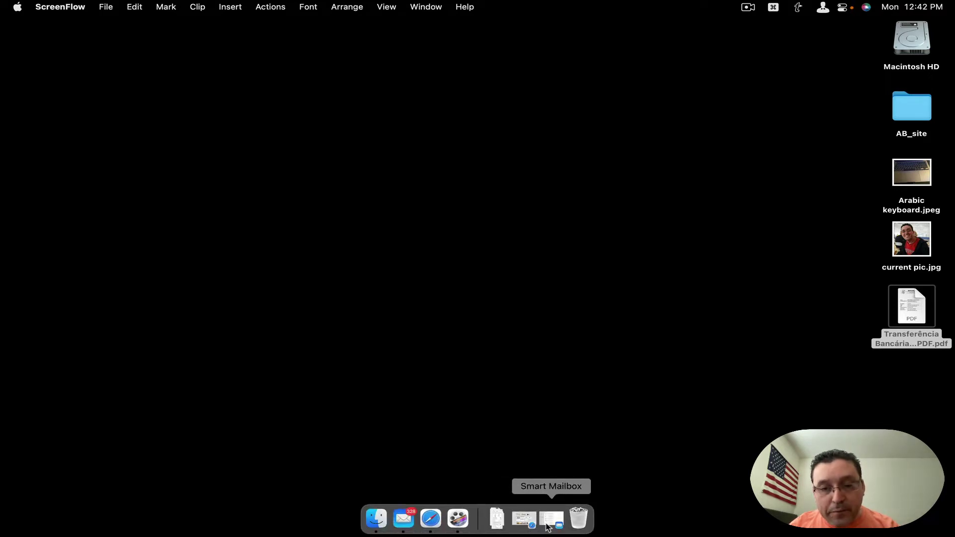
pyautogui.click(548, 526)
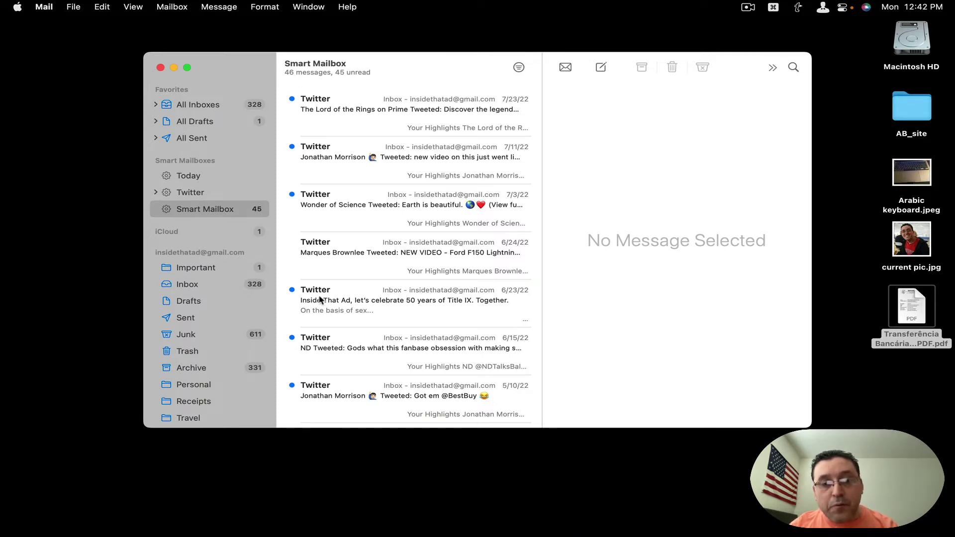
pyautogui.moveTo(257, 229)
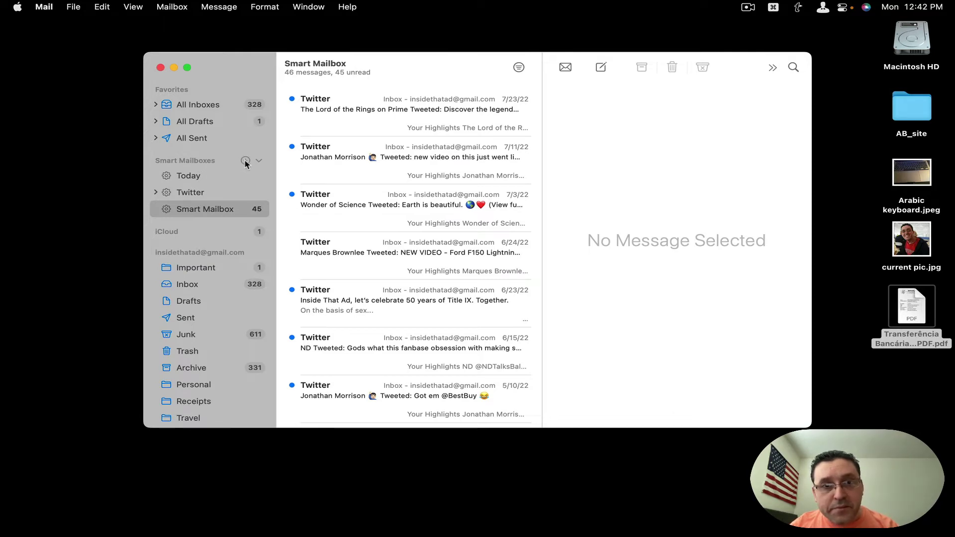
# Create smart mailbox 'AB' with the condition From contains 'bo'
pyautogui.click(246, 161)
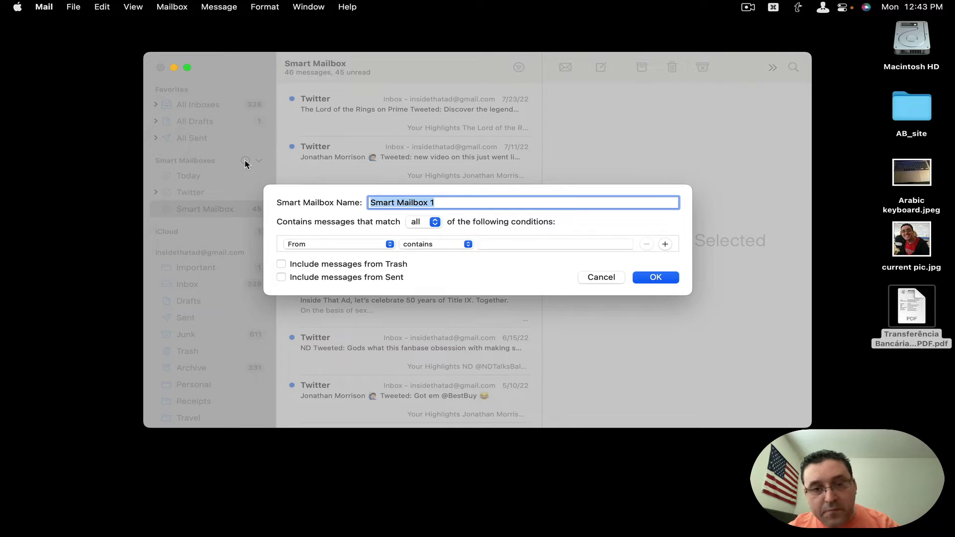
pyautogui.write('A')
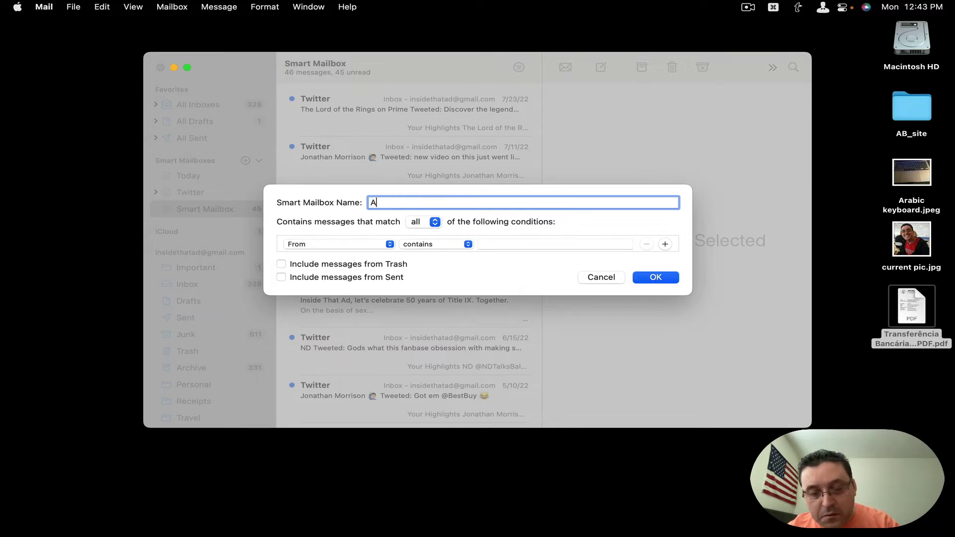
pyautogui.write('B')
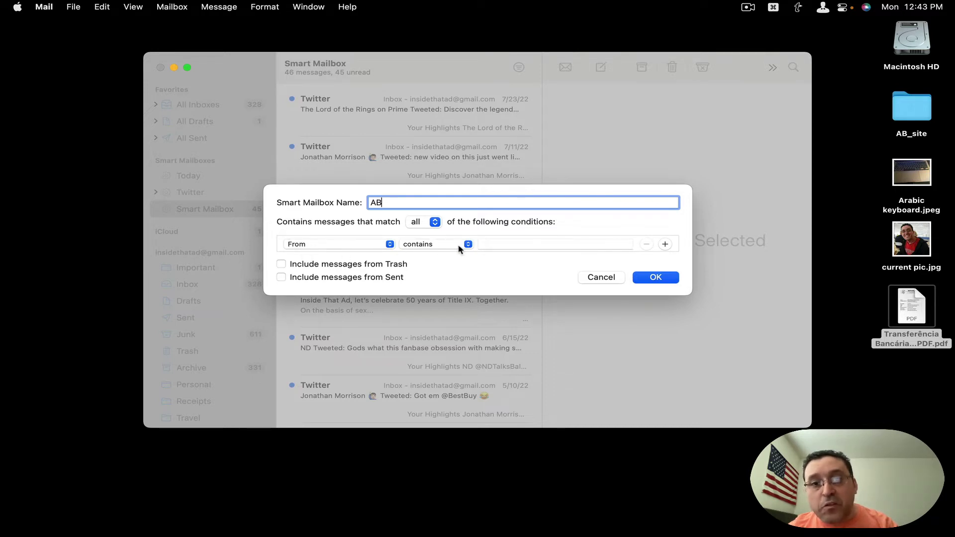
pyautogui.click(501, 244)
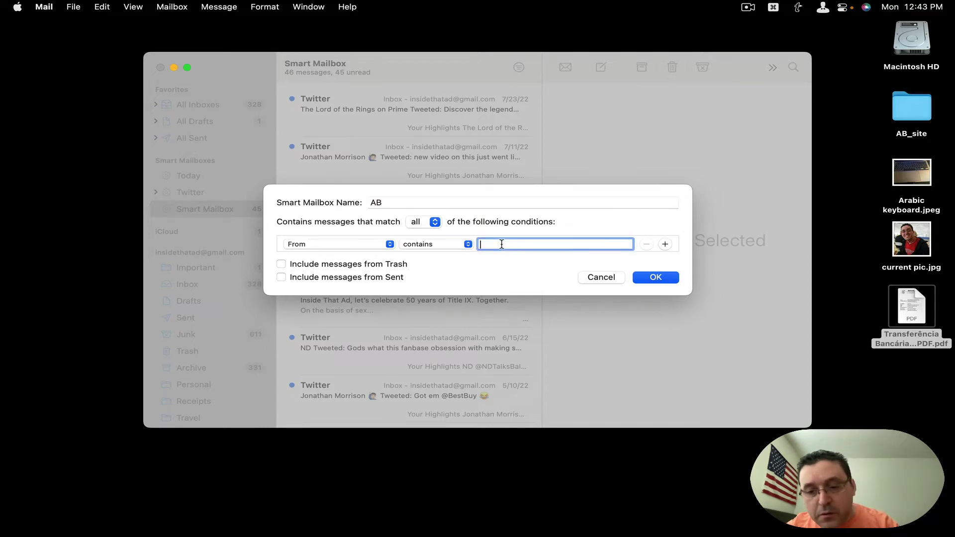
pyautogui.write('bo')
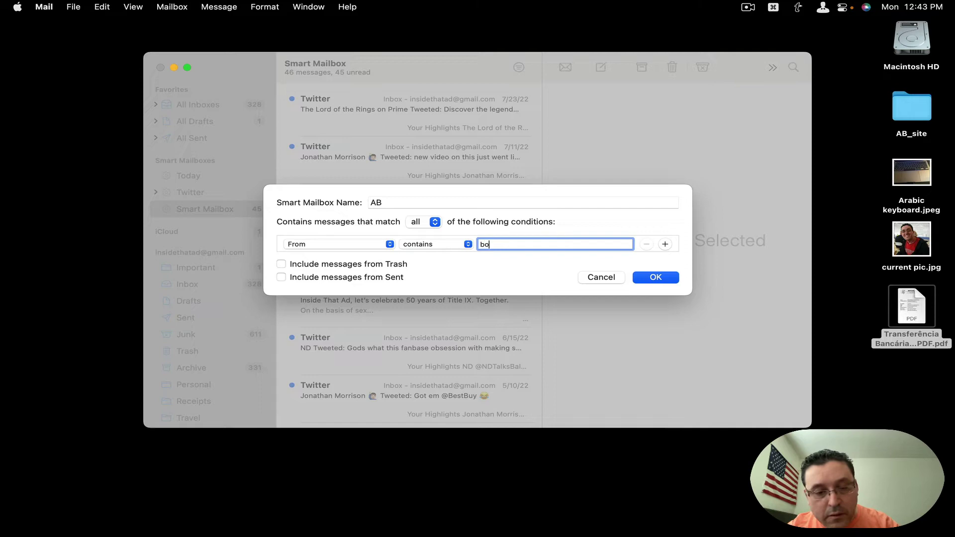
pyautogui.press('Return')
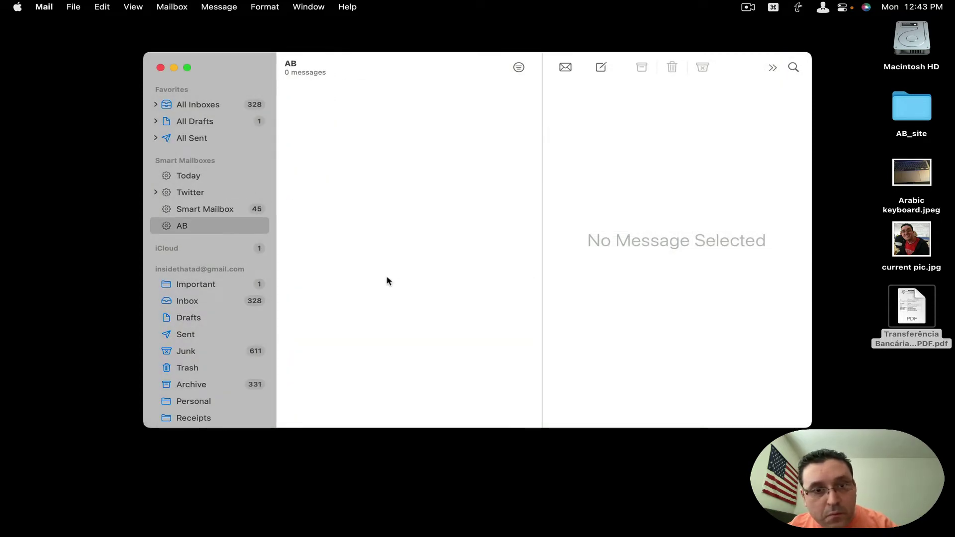
# Edit the AB smart mailbox so its From condition uses the sender's full e-mail address
pyautogui.rightClick(240, 233)
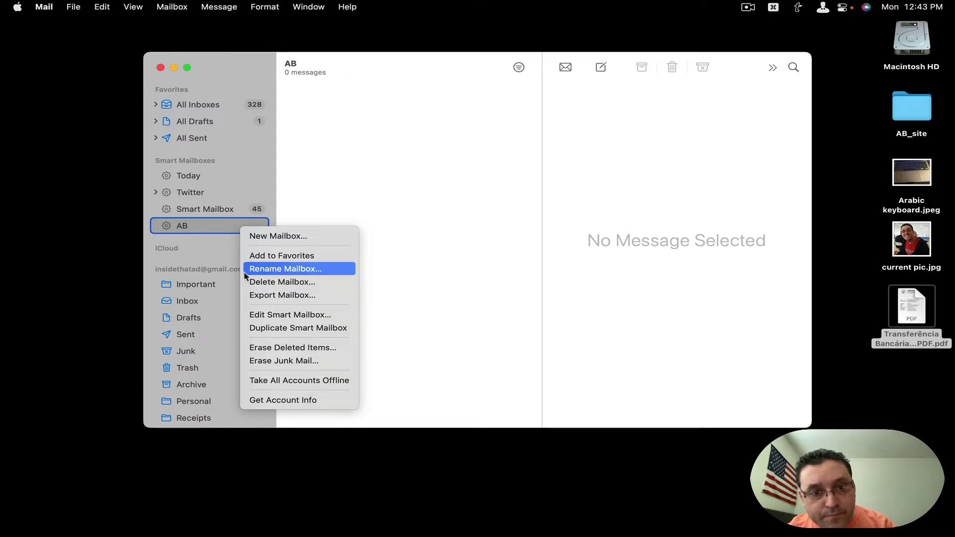
pyautogui.click(259, 315)
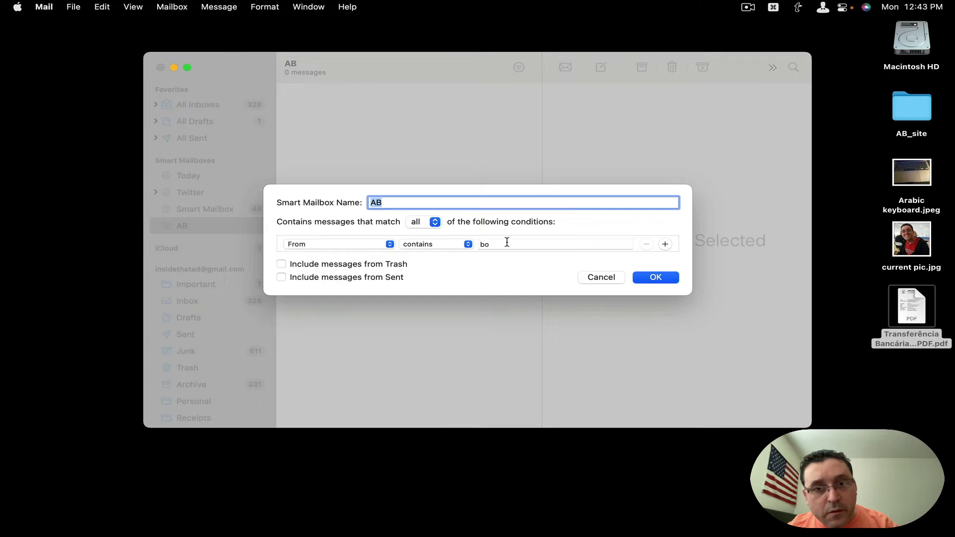
pyautogui.click(507, 242)
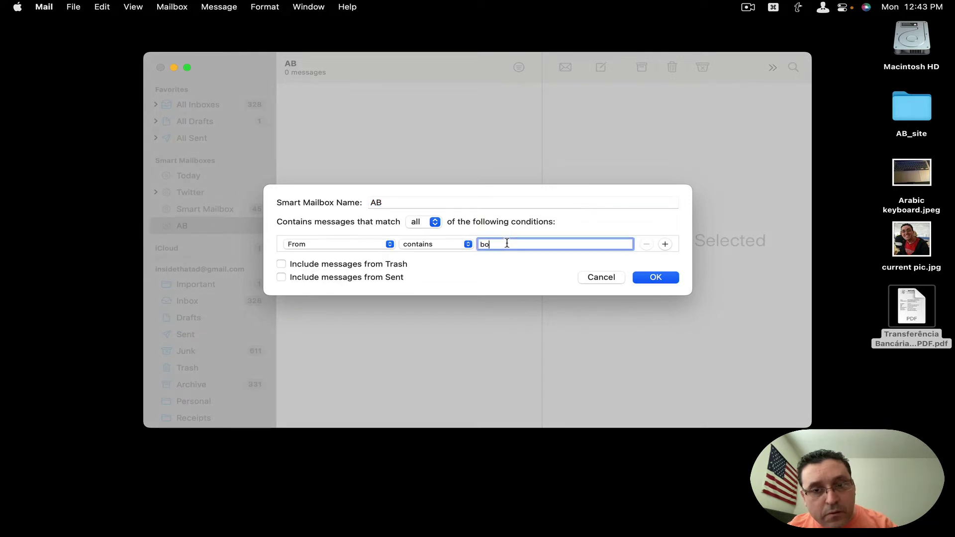
pyautogui.doubleClick(507, 242)
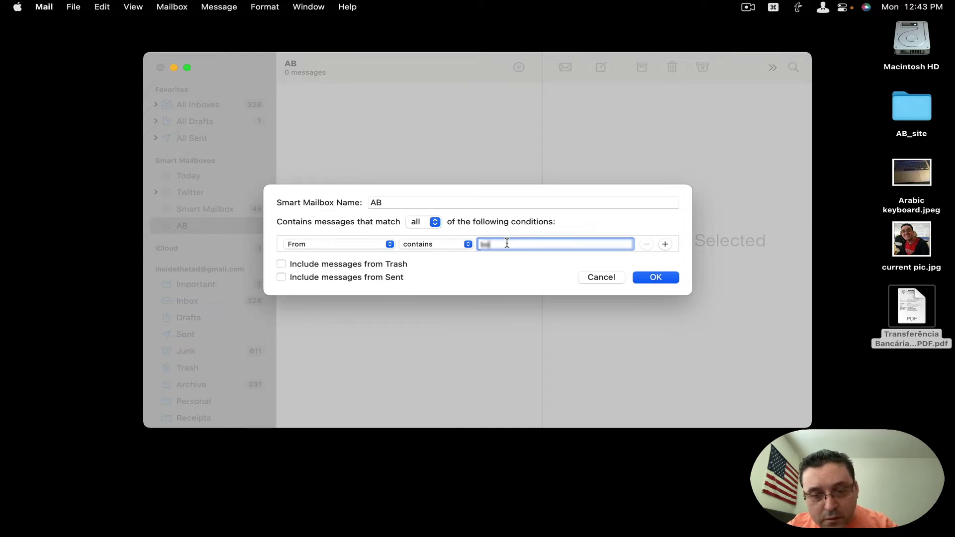
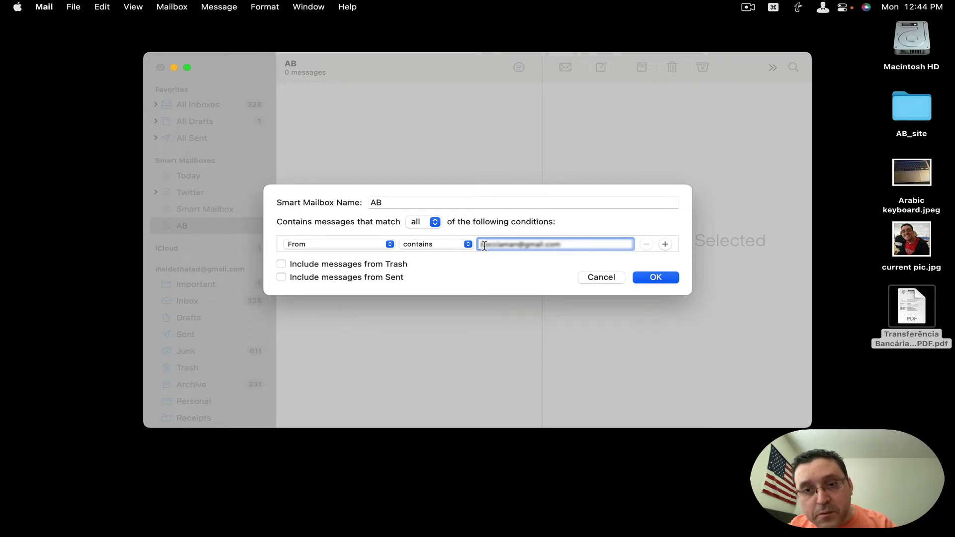
pyautogui.press('Return')
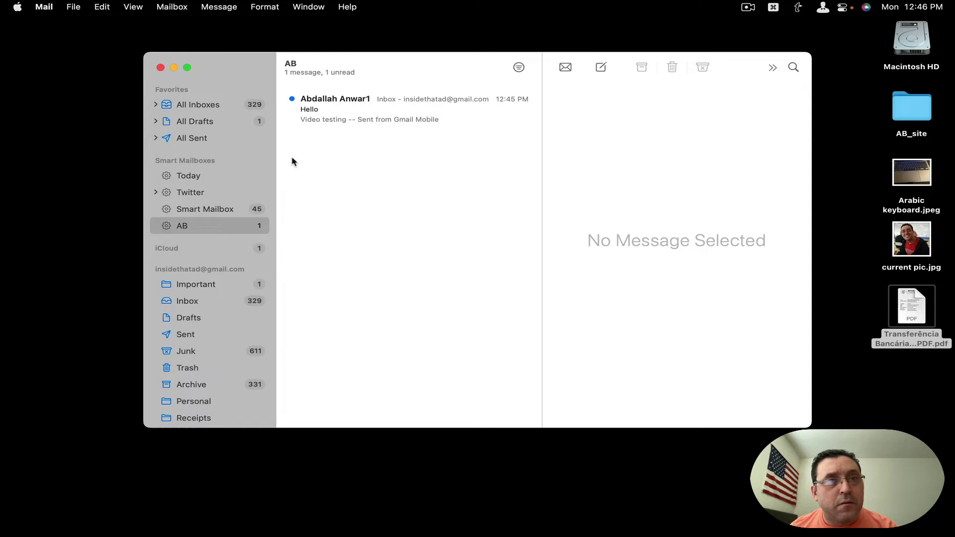
# Check All Inboxes, then view the single unread 'Hello' message in AB
pyautogui.click(214, 109)
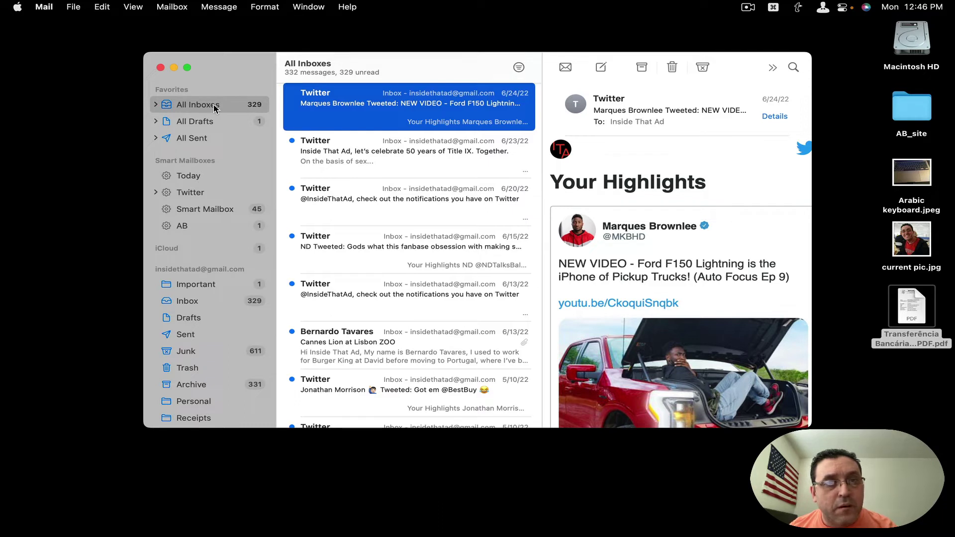
pyautogui.click(227, 226)
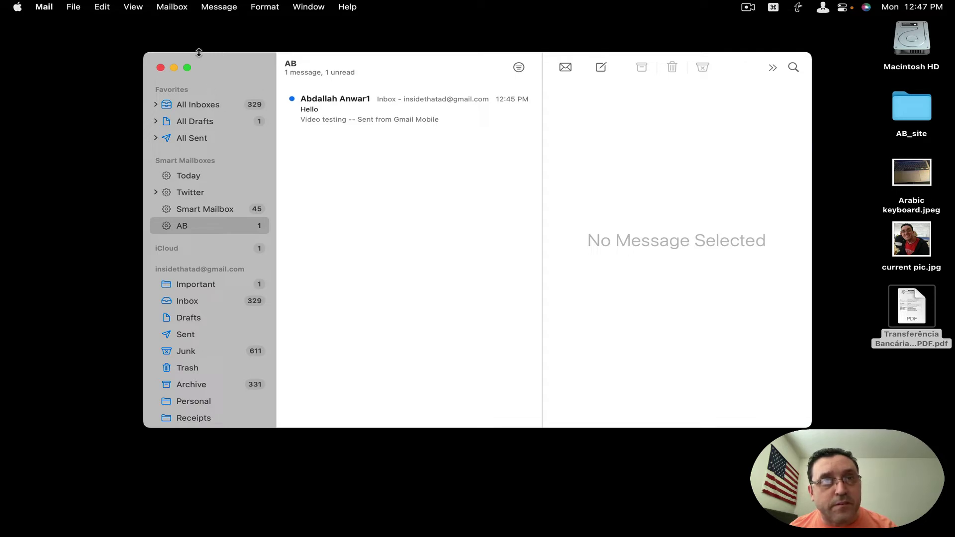
# Open Mail Preferences on the Rules pane listing the News From Apple rule
pyautogui.click(177, 5)
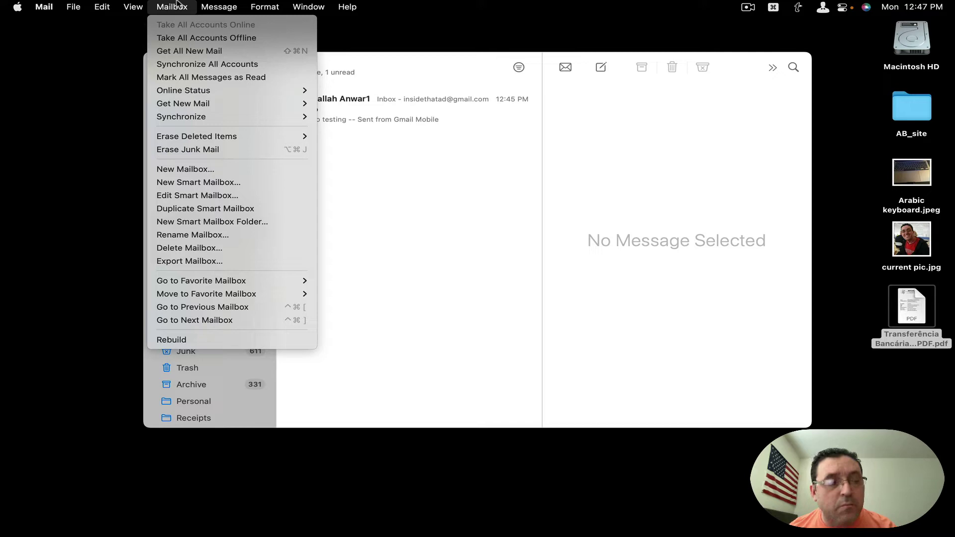
pyautogui.moveTo(48, 6)
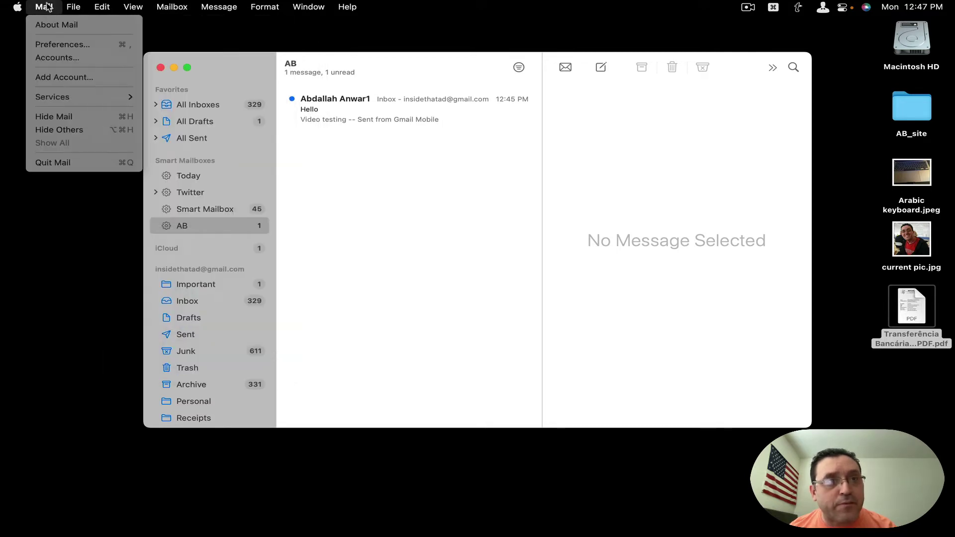
pyautogui.click(56, 46)
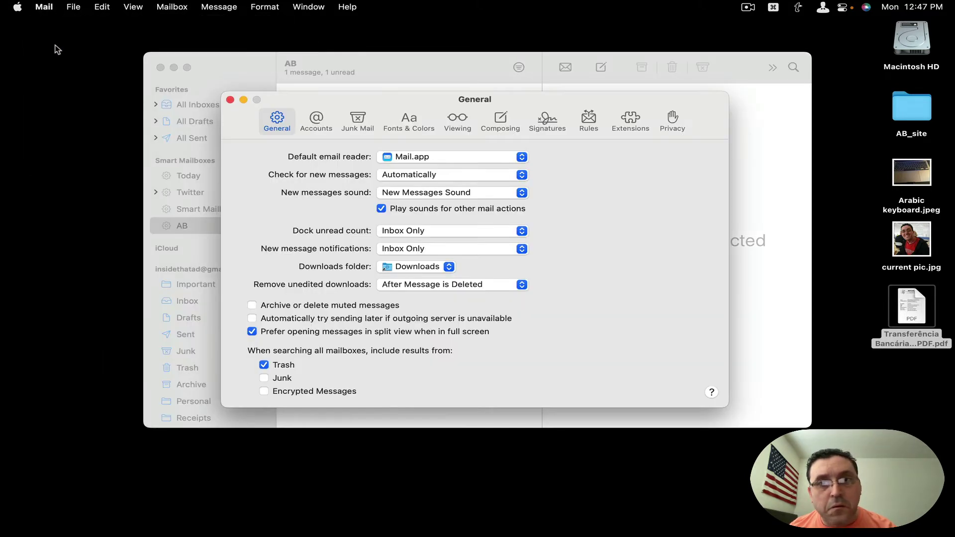
pyautogui.click(597, 132)
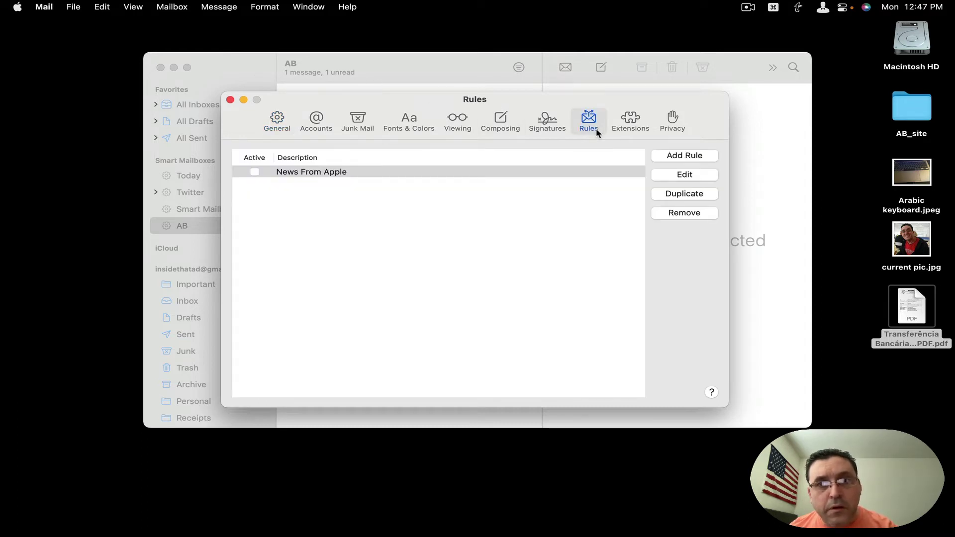
# Add a new rule and browse the full list of condition criteria
pyautogui.click(684, 156)
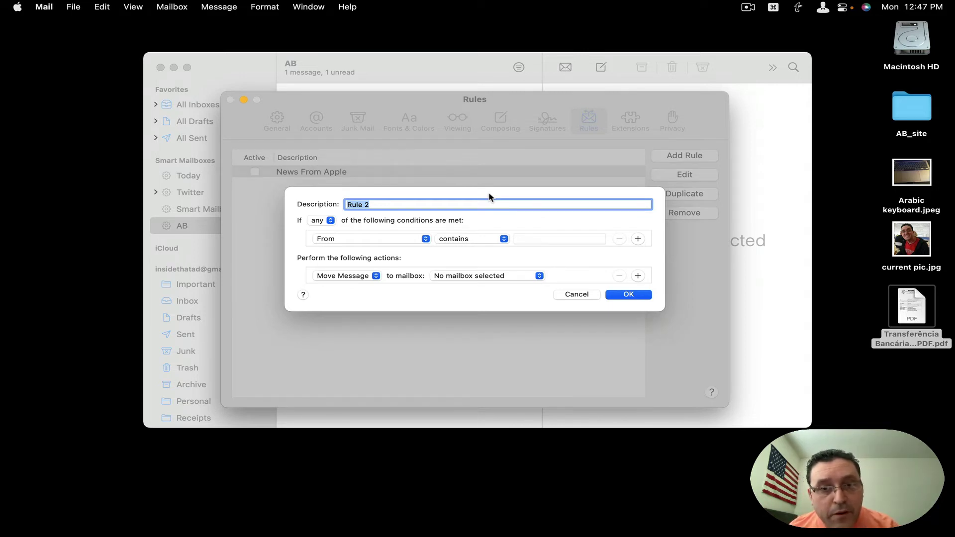
pyautogui.click(381, 234)
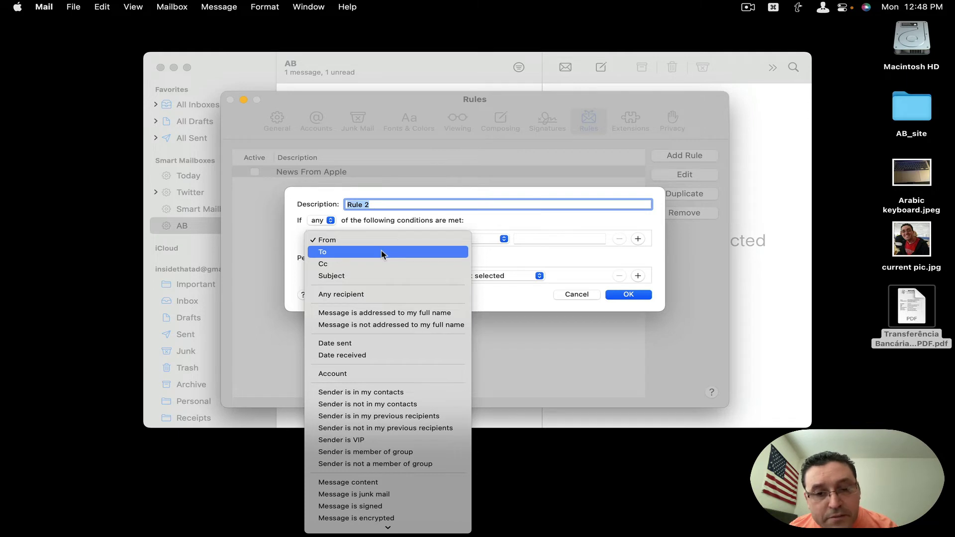
pyautogui.moveTo(389, 530)
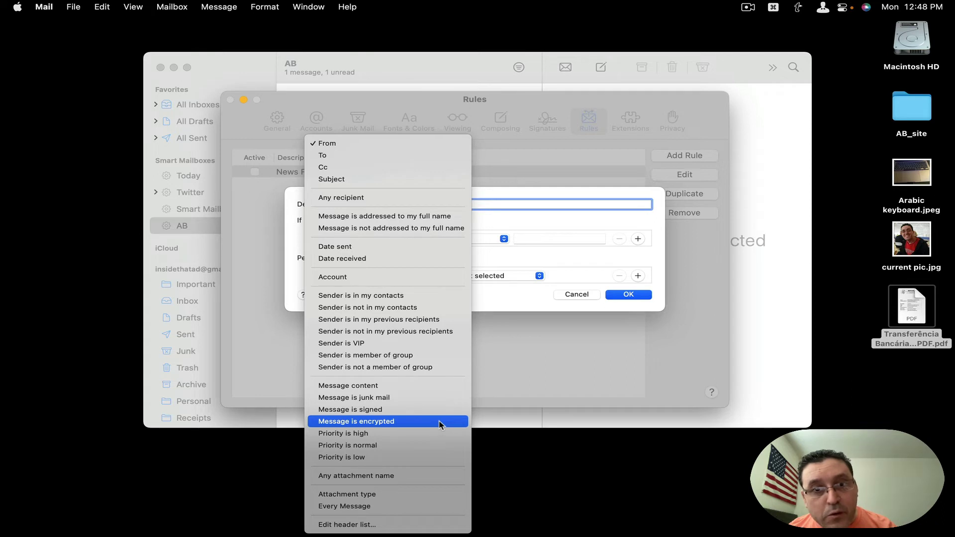
# Name the rule 'Twitter' with the condition Message content contains 'Twitter'
pyautogui.click(432, 386)
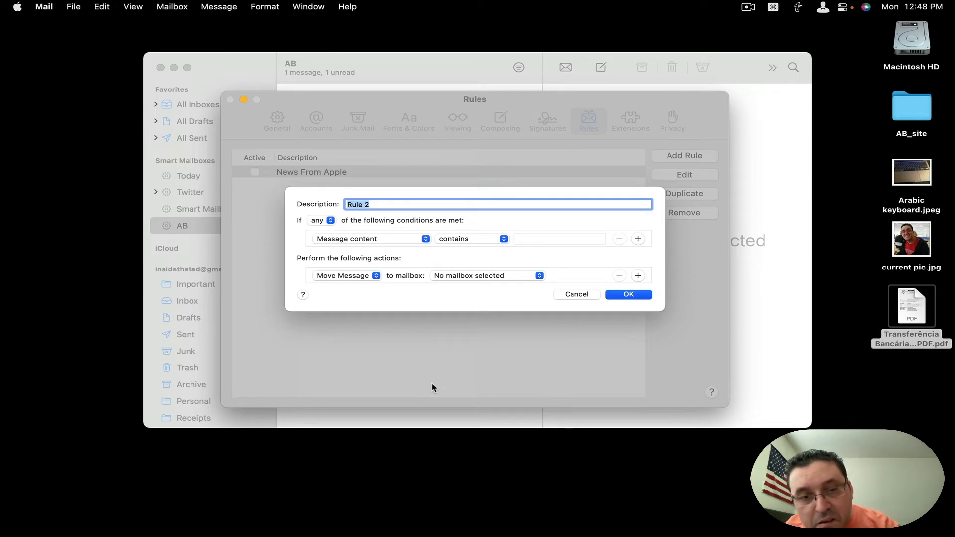
pyautogui.write('T')
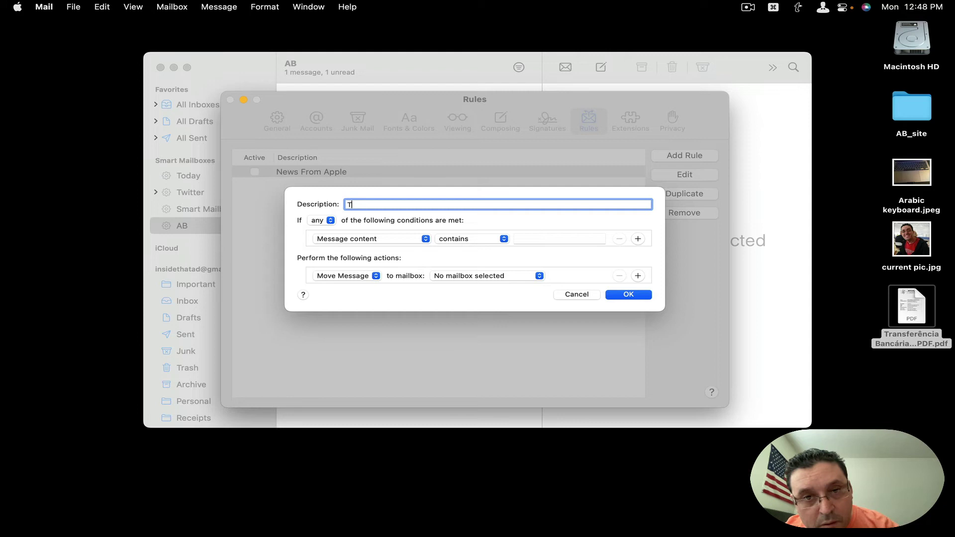
pyautogui.write('witter')
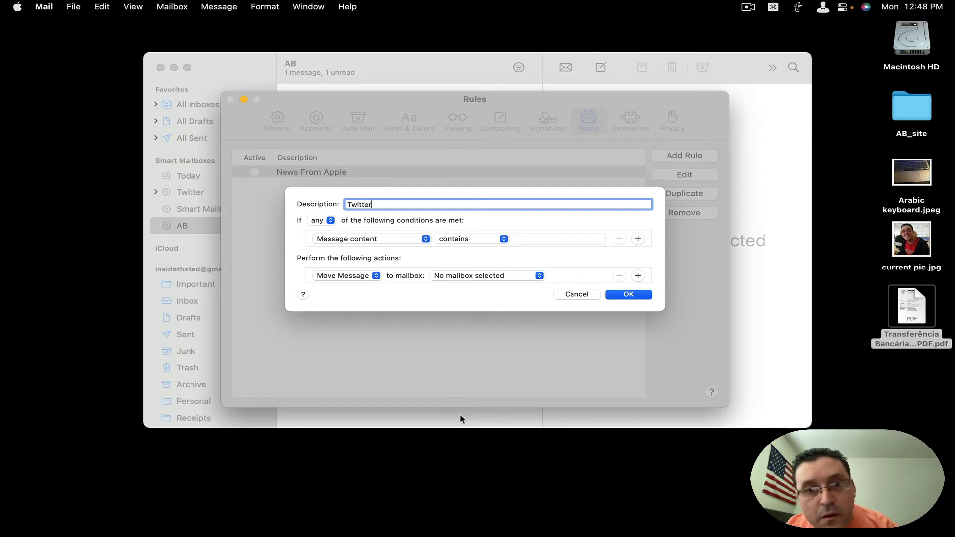
pyautogui.click(567, 237)
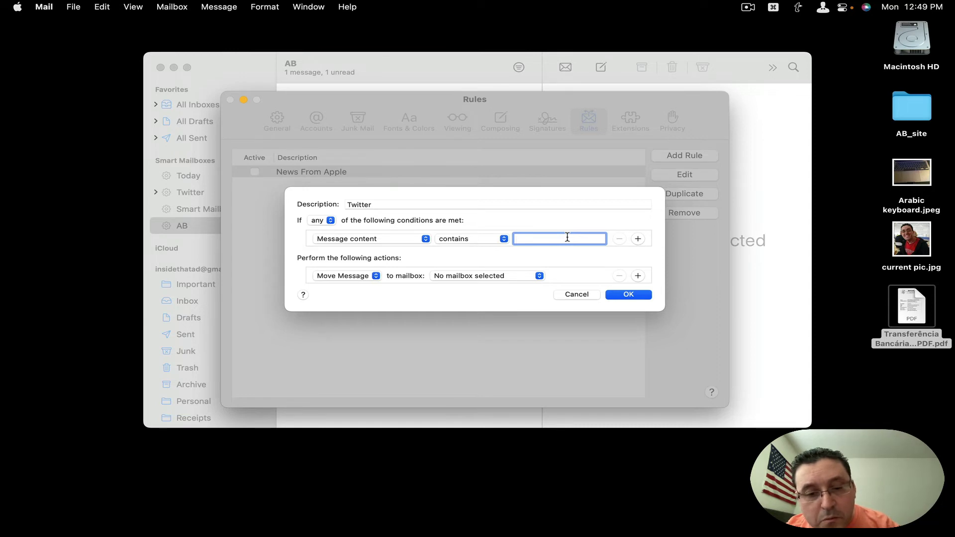
pyautogui.write('T')
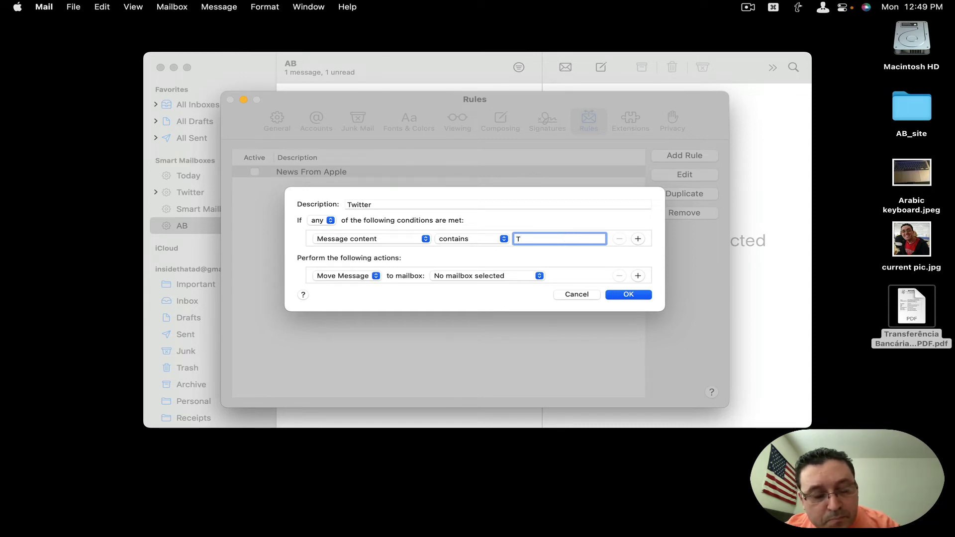
pyautogui.write('witter')
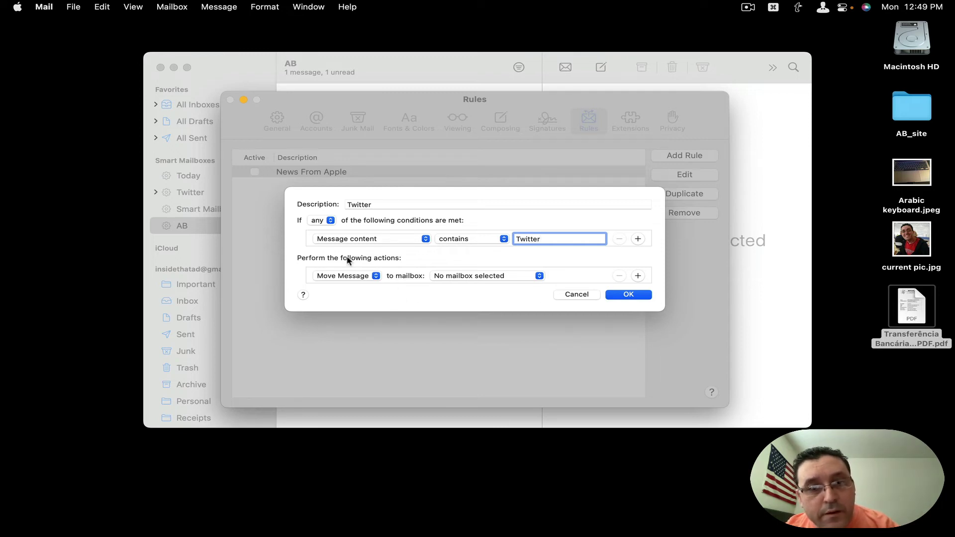
# Set the rule action to Copy Message to the All Trash mailbox
pyautogui.click(351, 279)
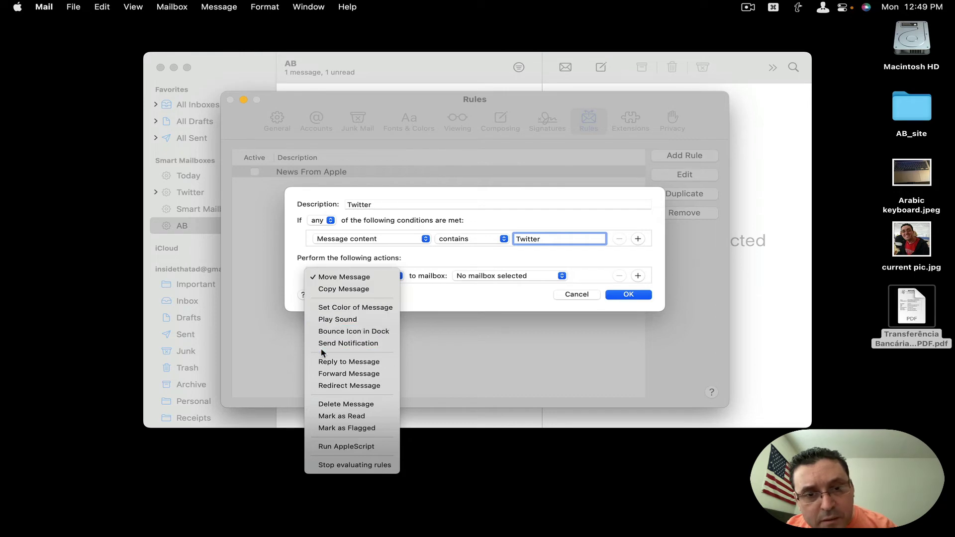
pyautogui.click(350, 289)
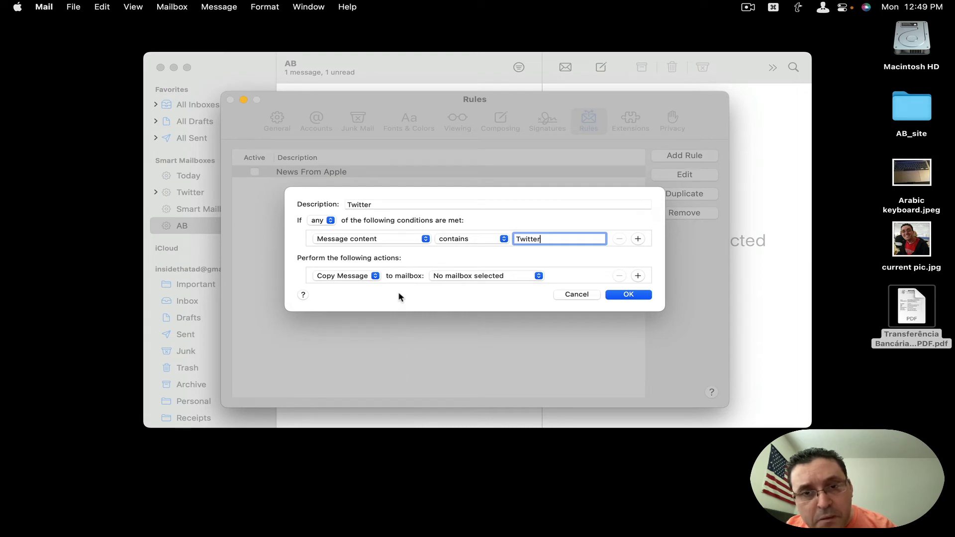
pyautogui.click(449, 276)
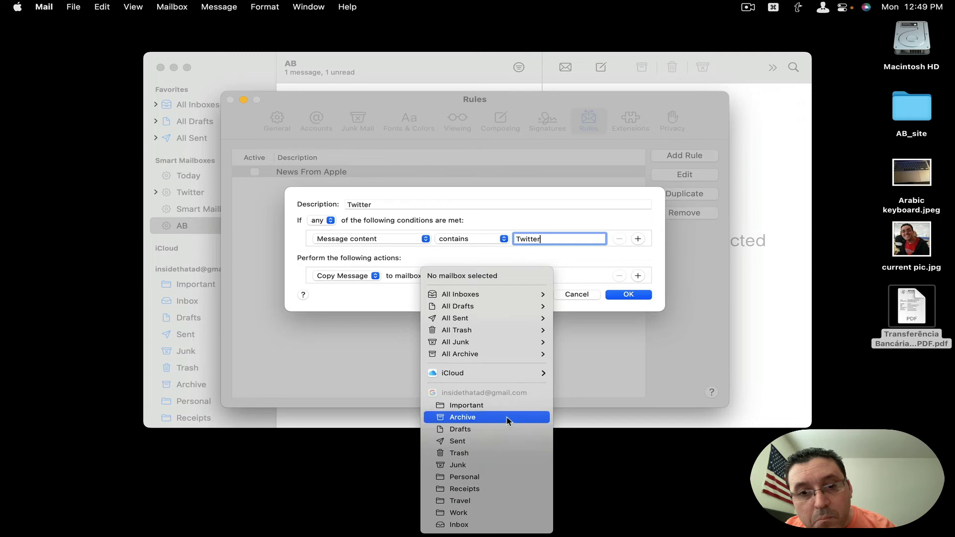
pyautogui.moveTo(517, 358)
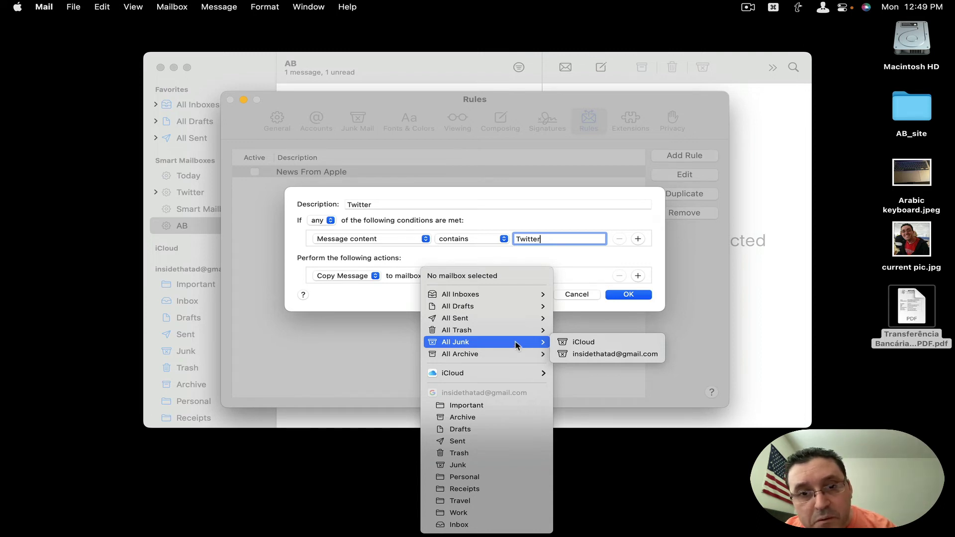
pyautogui.click(513, 337)
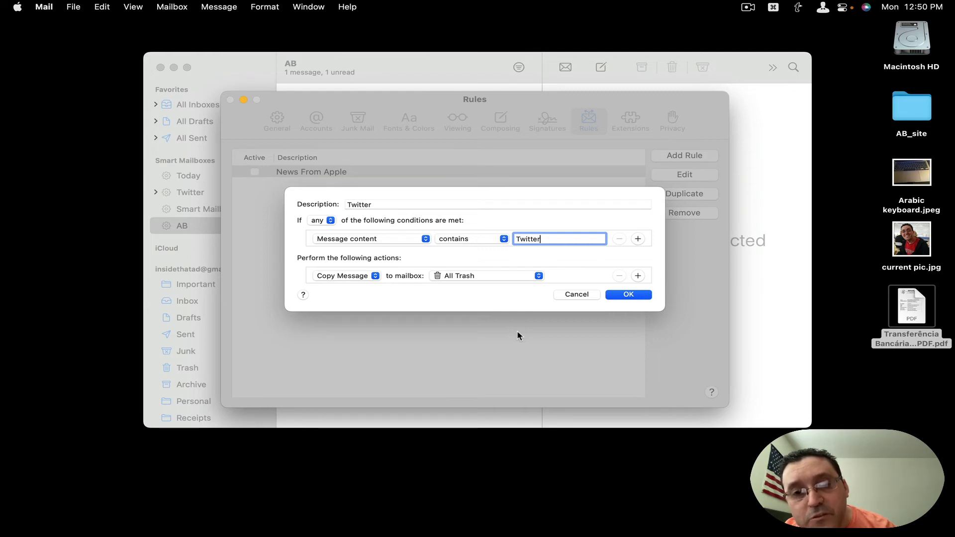
# Confirm the Twitter rule with OK and answer the apply-rules prompt
pyautogui.press('Return')
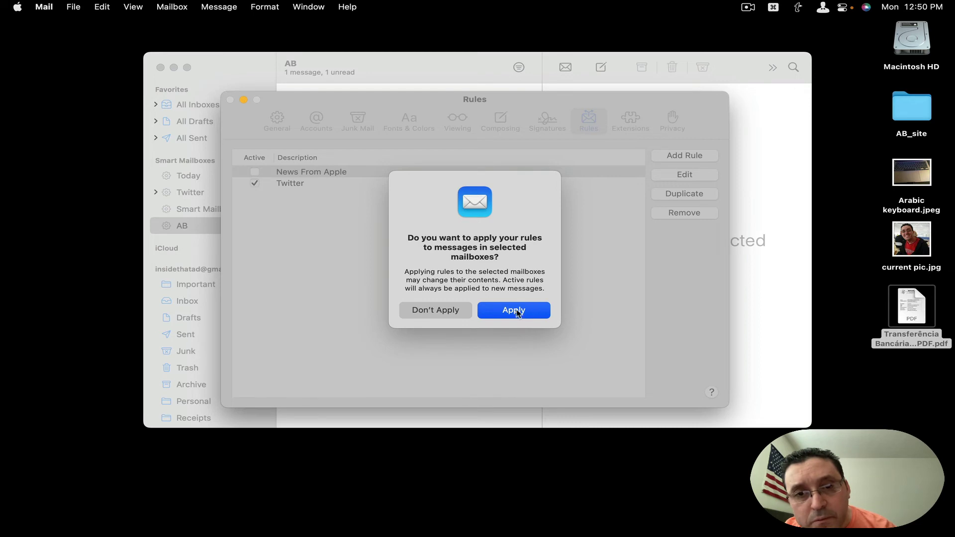
pyautogui.click(461, 310)
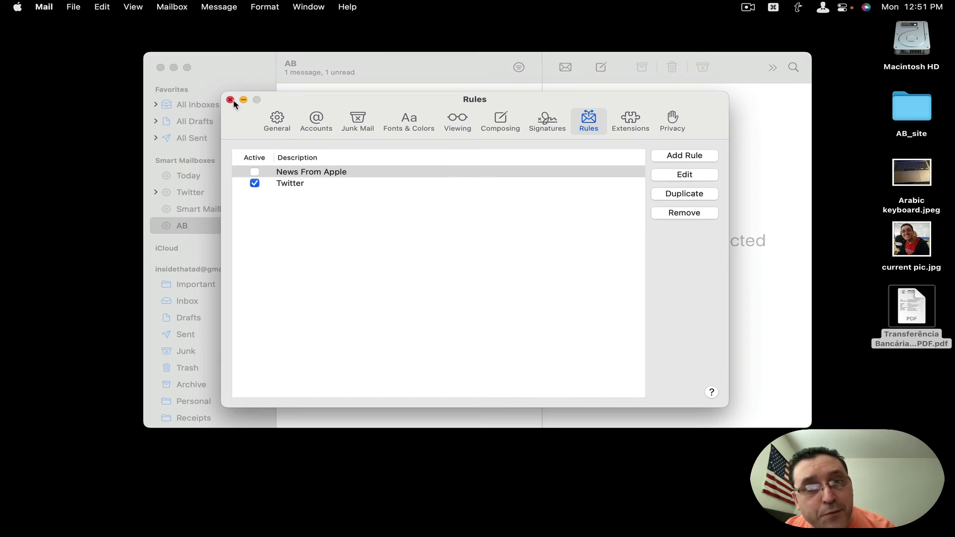
# Close Preferences and switch the Today smart mailbox's condition from Date last viewed to Date received
pyautogui.click(231, 100)
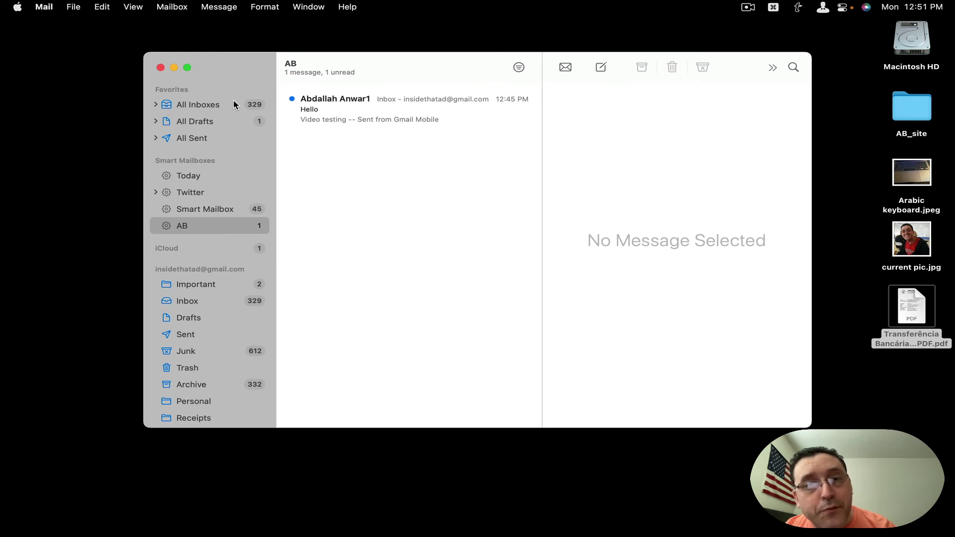
pyautogui.click(208, 176)
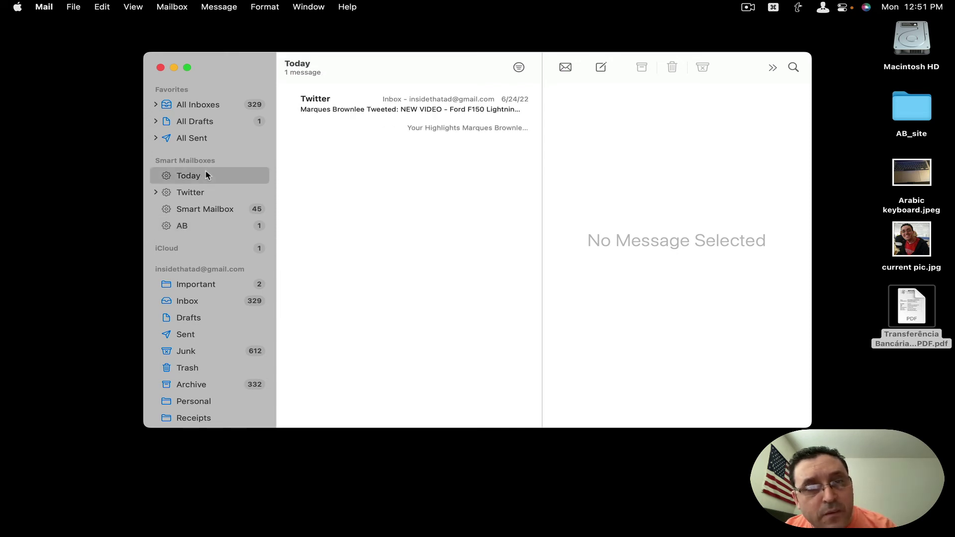
pyautogui.rightClick(208, 176)
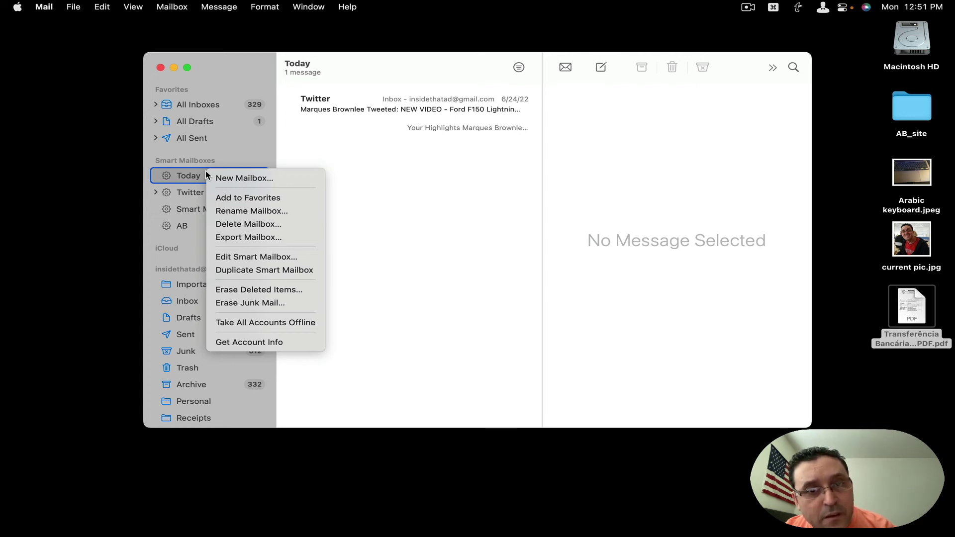
pyautogui.click(236, 257)
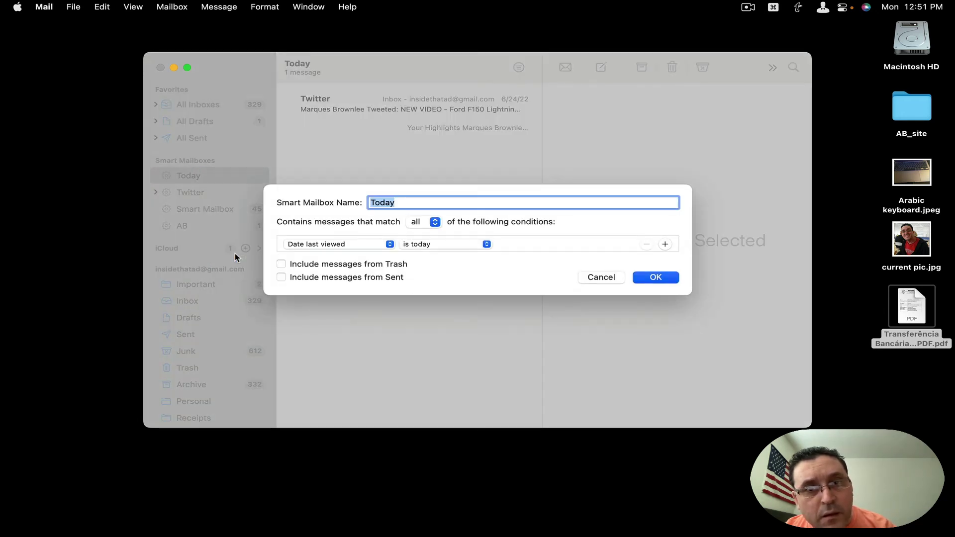
pyautogui.click(311, 245)
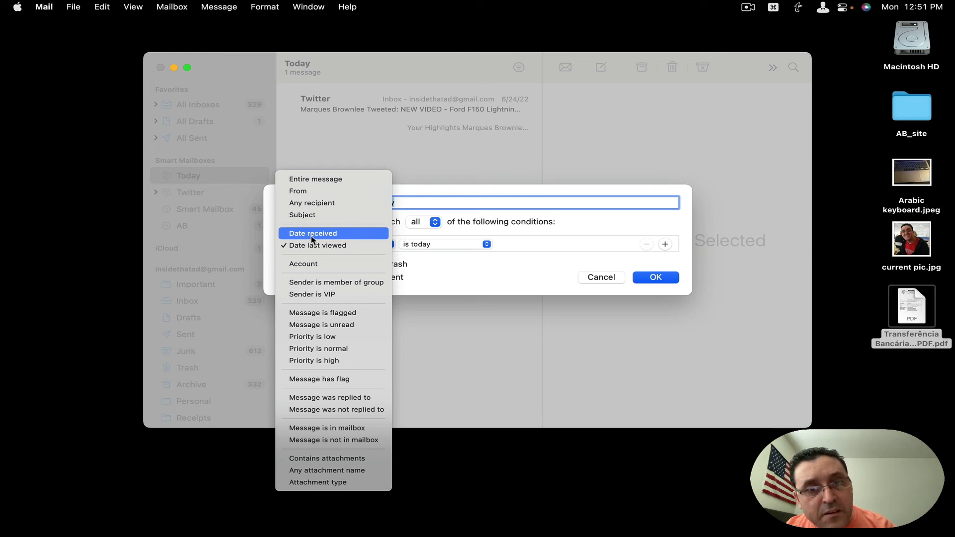
pyautogui.click(313, 233)
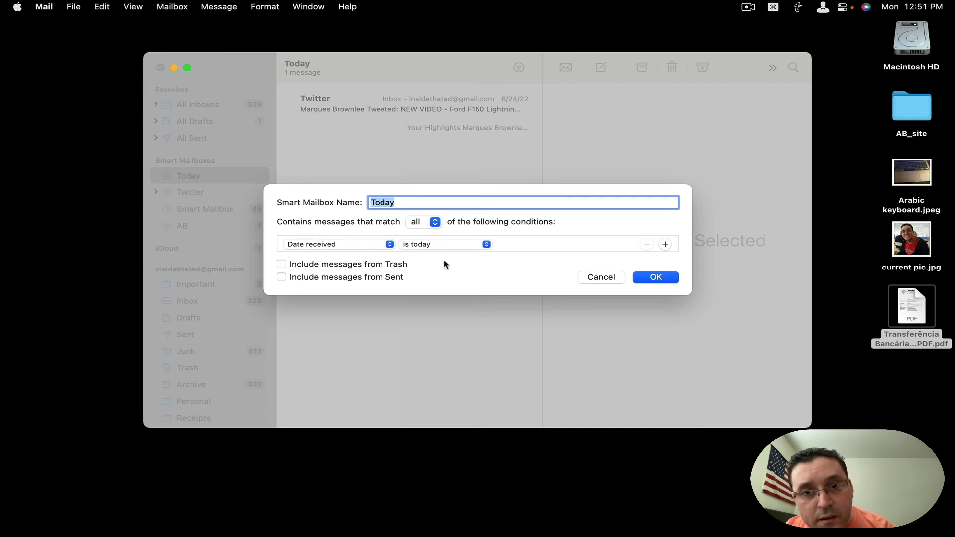
pyautogui.click(637, 278)
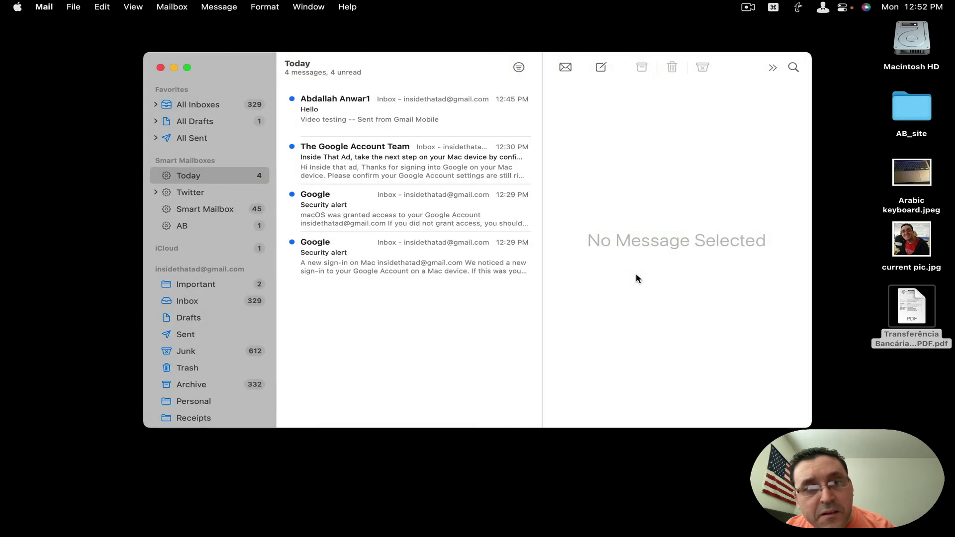